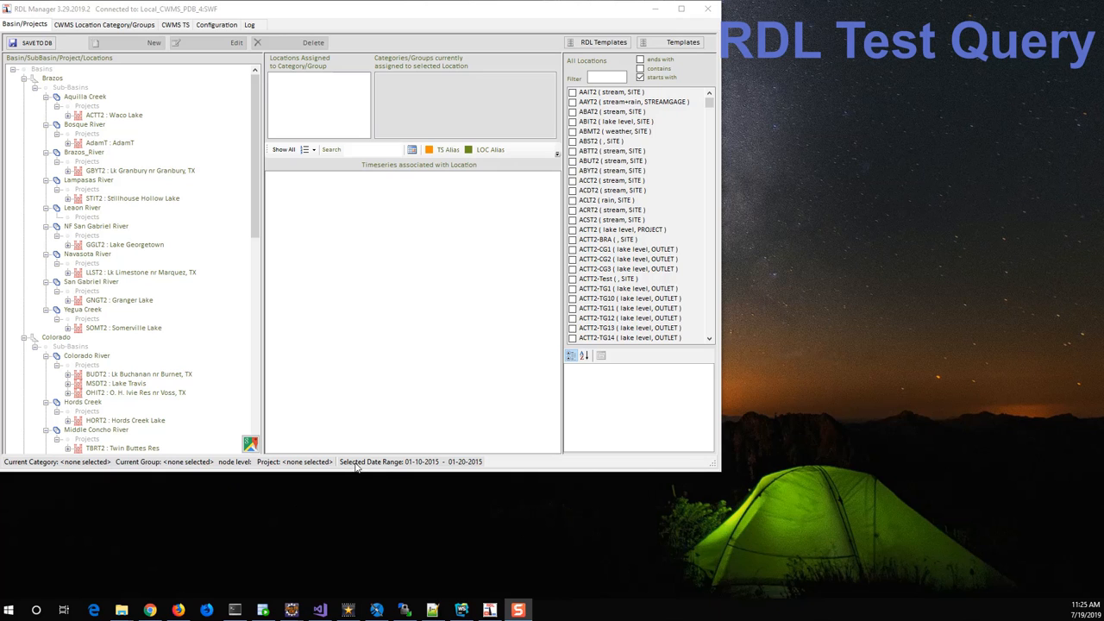
Set the date range to 4/1/2017 - 4/7/2017 and select the ACTT2 Waco Lake project under Aquilla Creek.
click(412, 151)
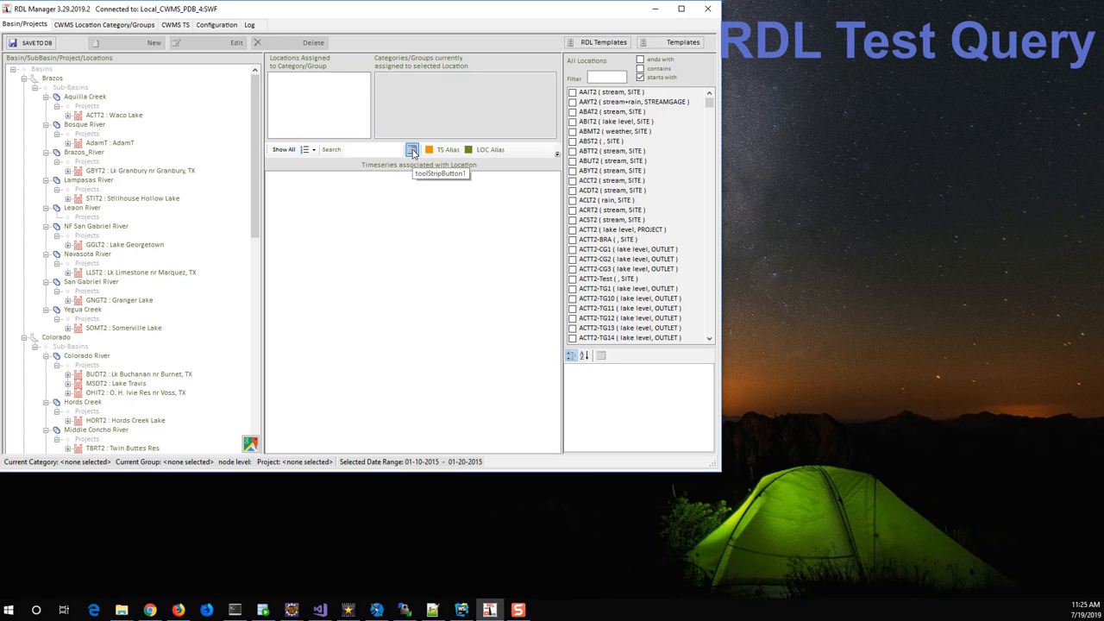
click(412, 151)
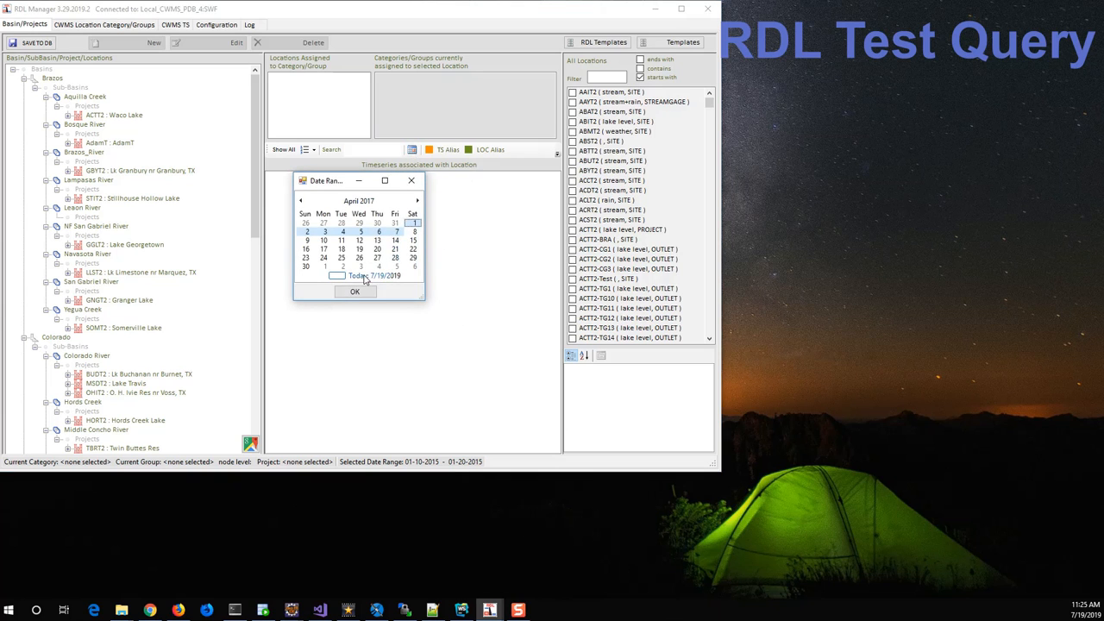
click(354, 293)
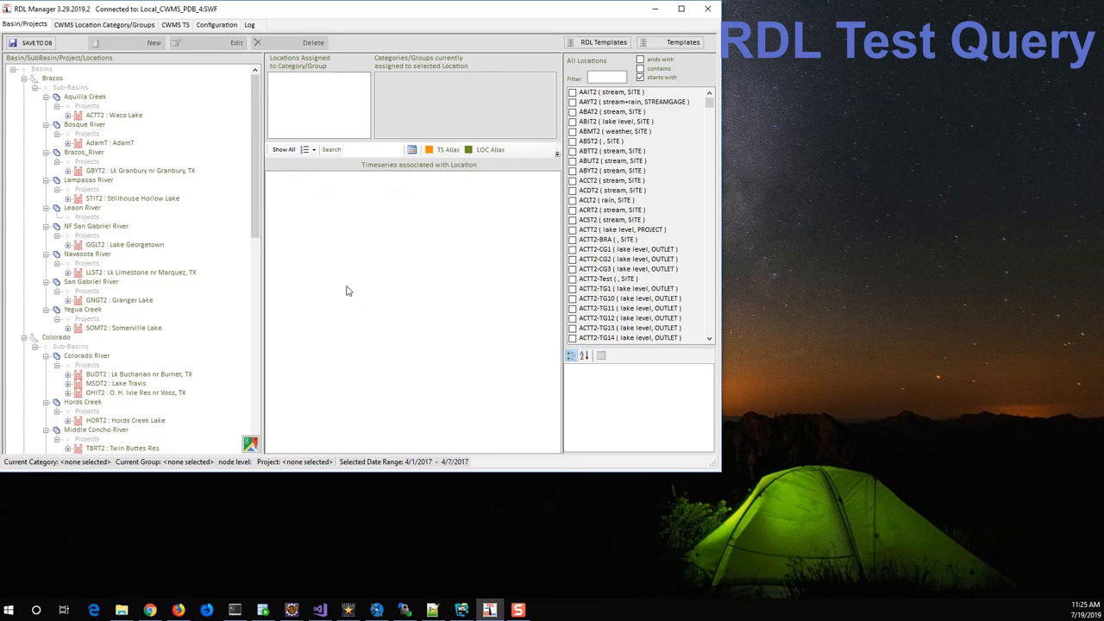
click(117, 116)
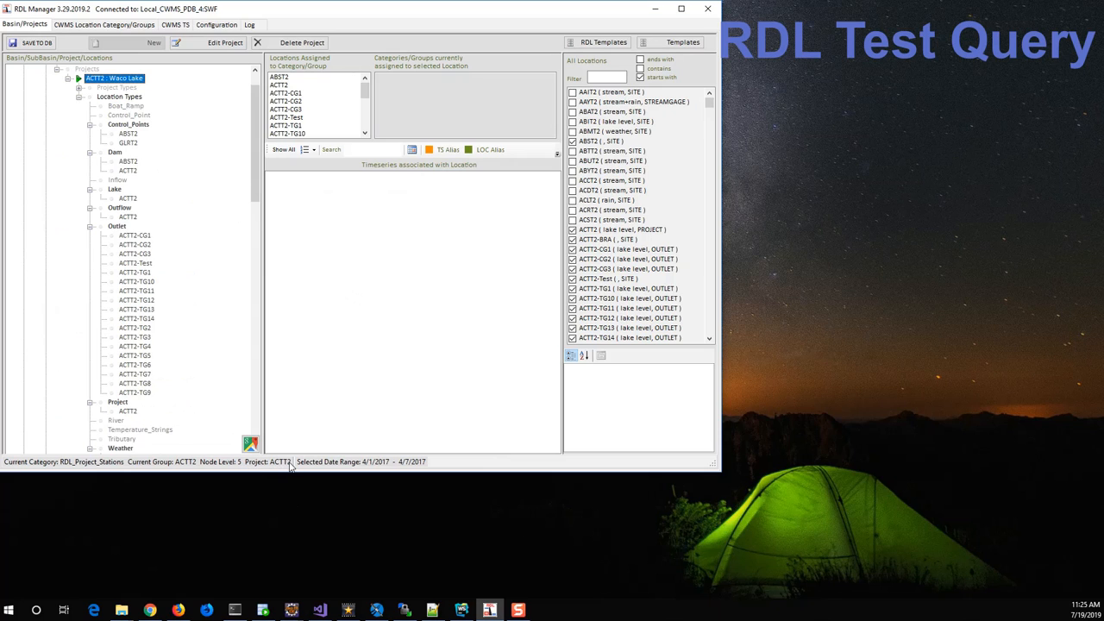
Open the template definitions and load the BASIN_RESERVOIR_SUMMARY3 data template from the Basin group of Office Reports.
click(682, 43)
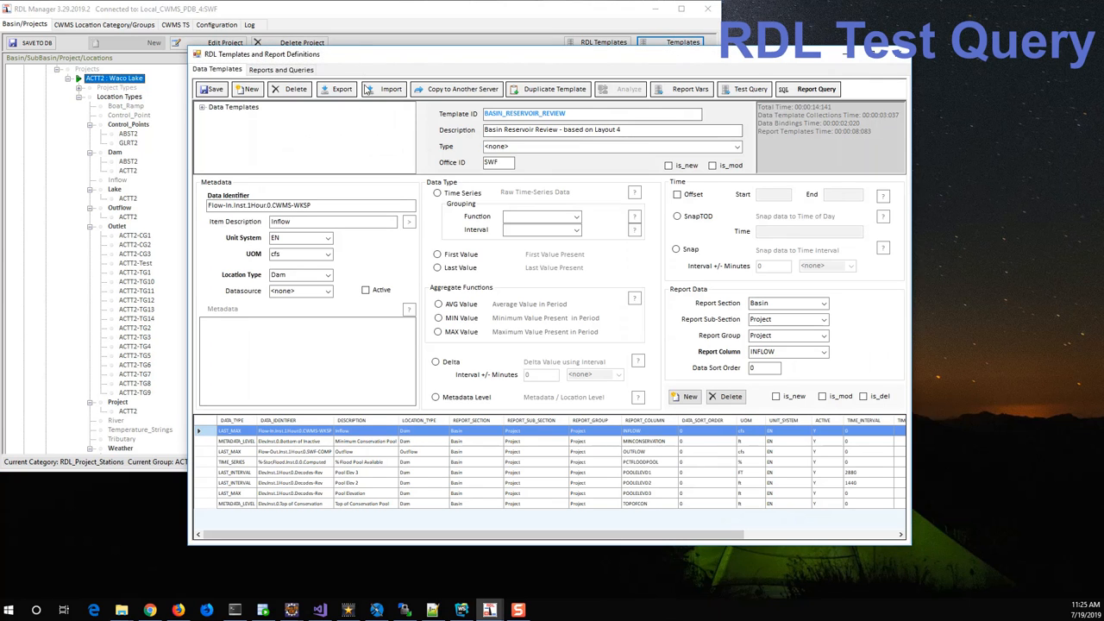
click(201, 107)
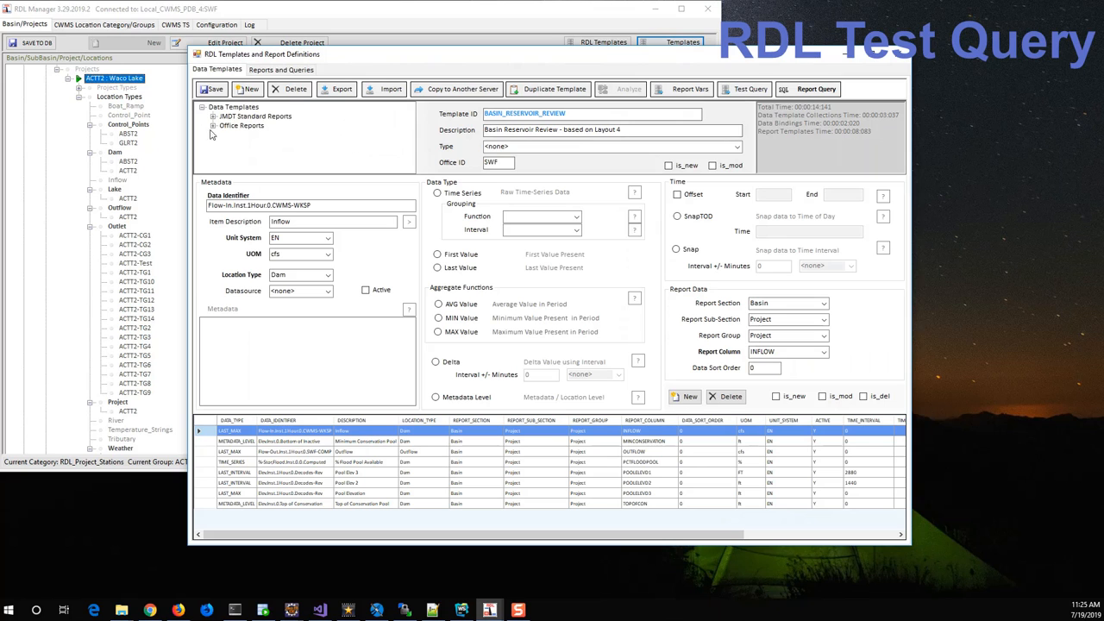
click(213, 125)
click(224, 126)
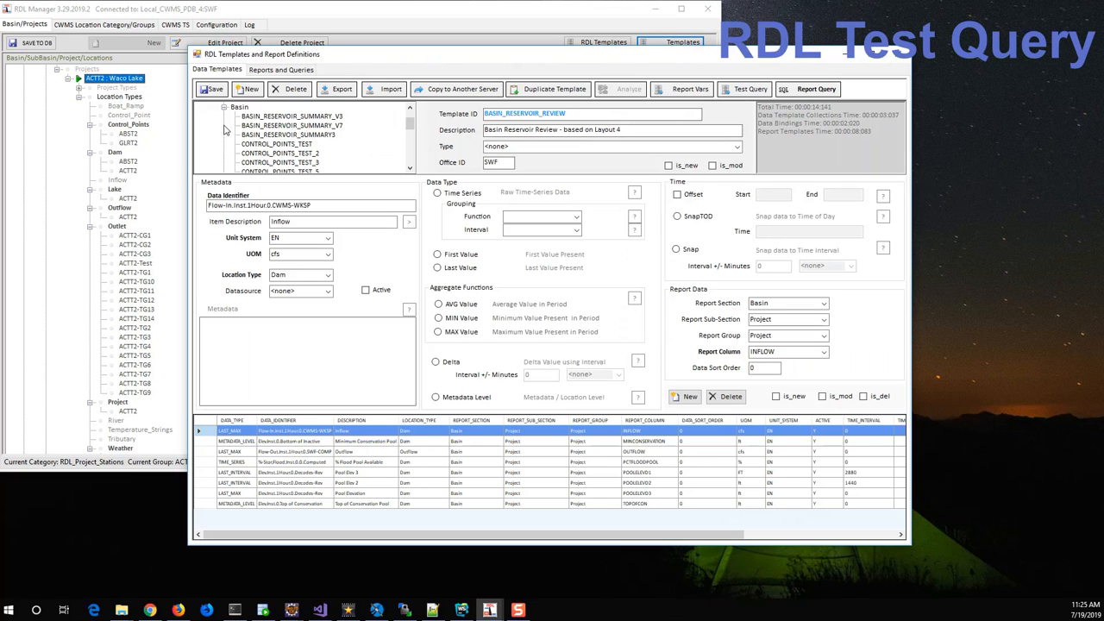
click(317, 135)
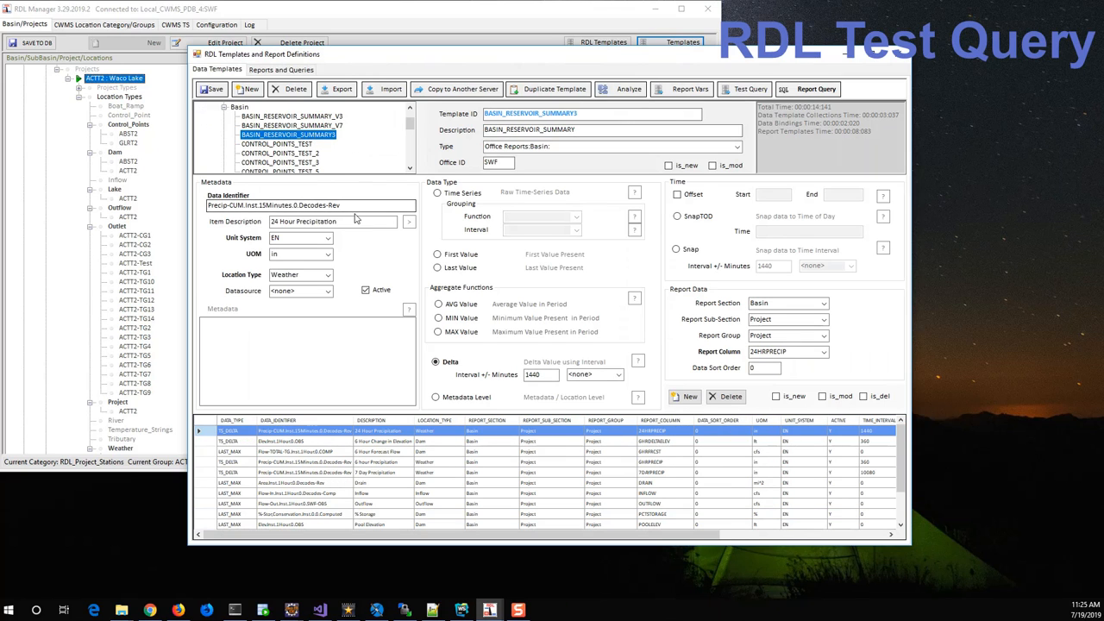
Select the template's 6 hour Precipitation data item and start a test query for the template.
click(341, 463)
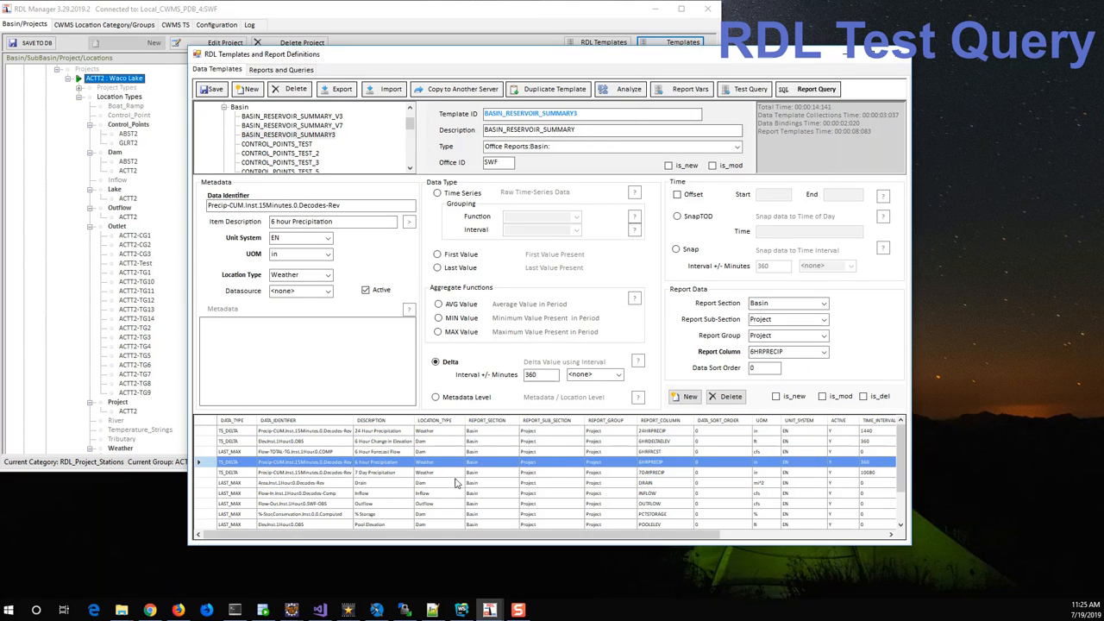
click(312, 432)
shift+click(302, 481)
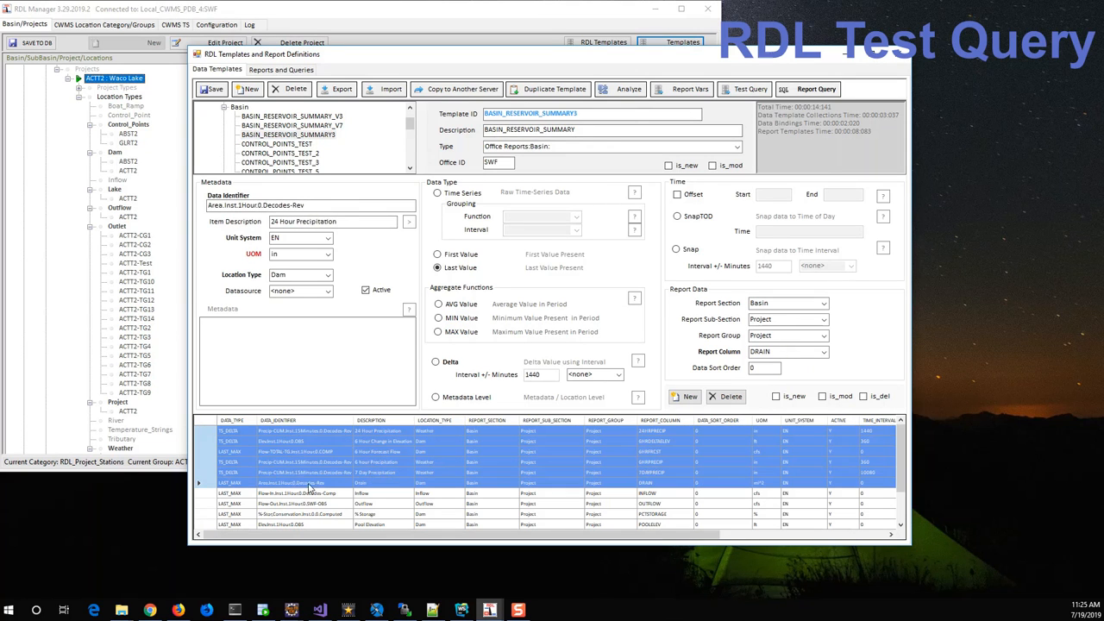
click(301, 462)
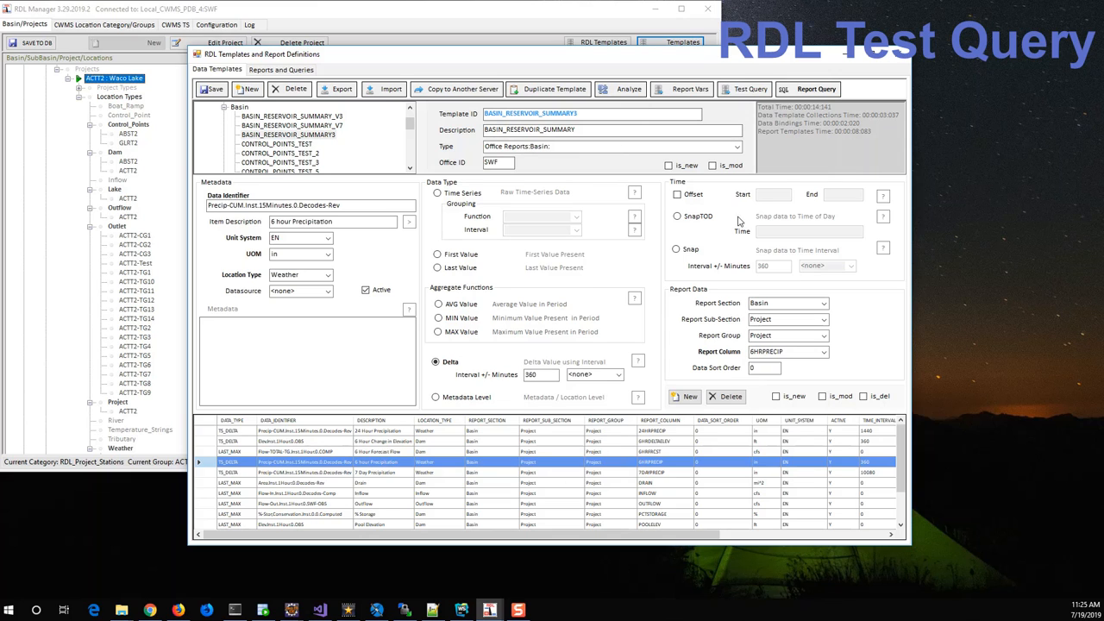
click(750, 91)
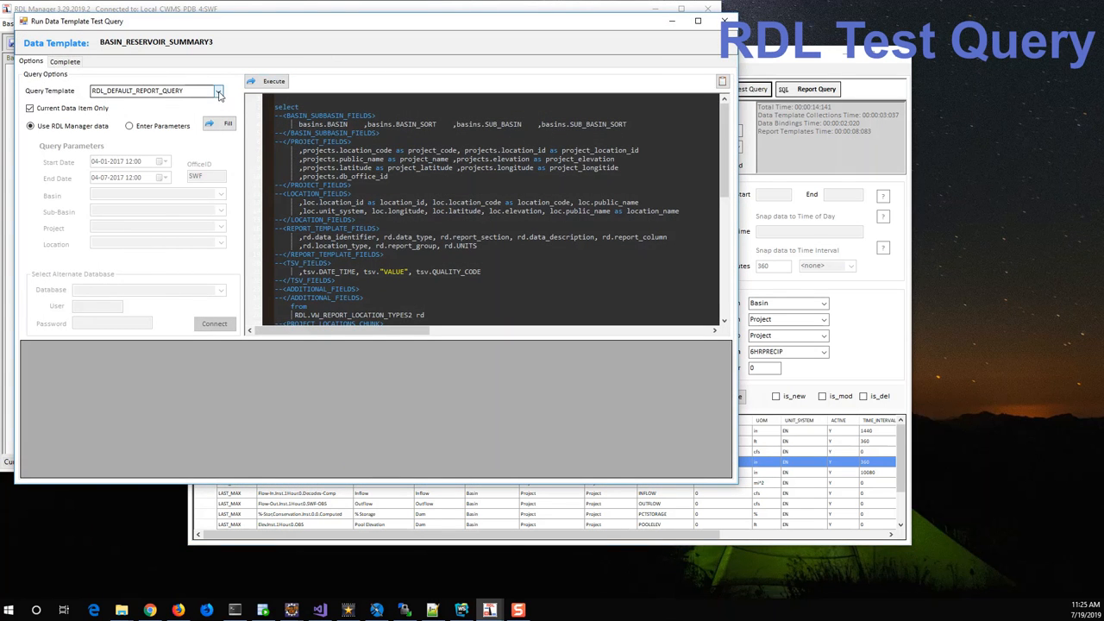
Choose SHORT_BASE_A as the query template for the test query.
click(219, 92)
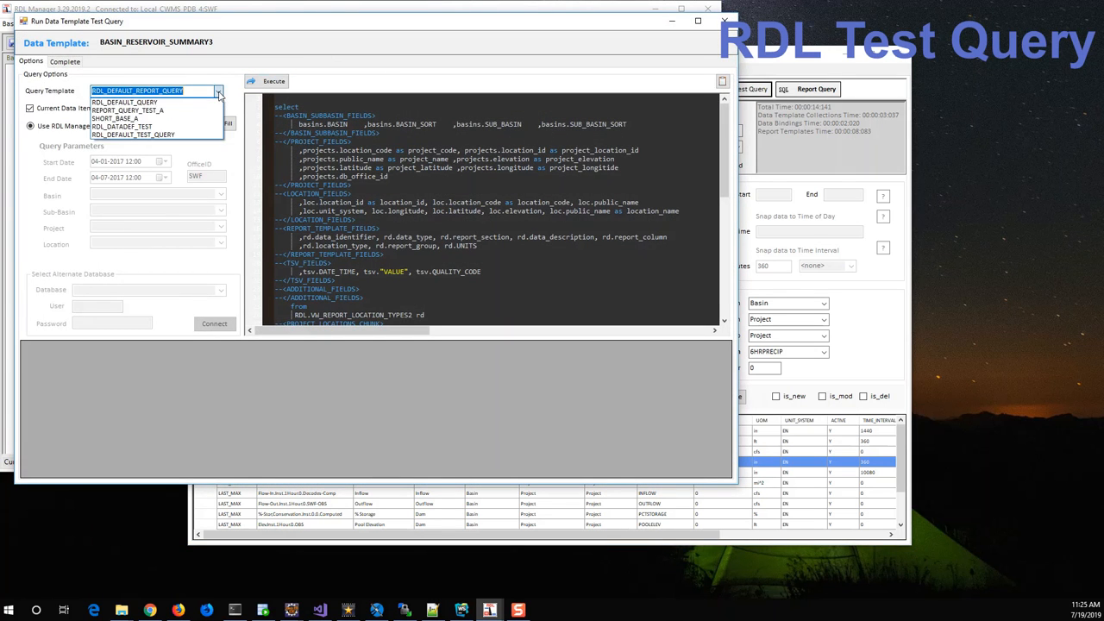
click(128, 120)
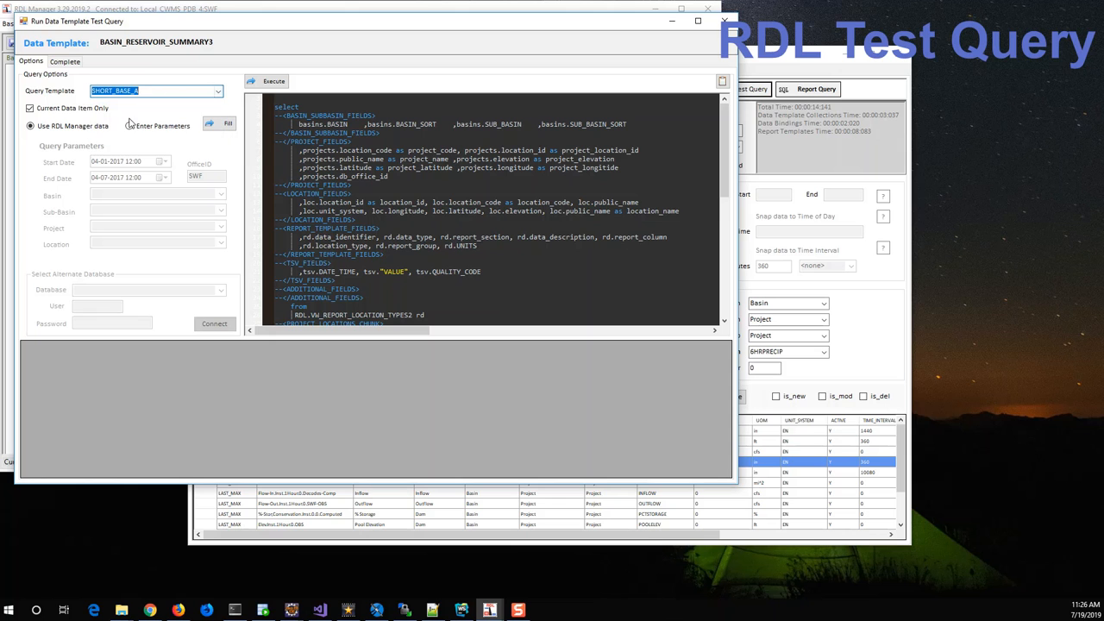
click(369, 160)
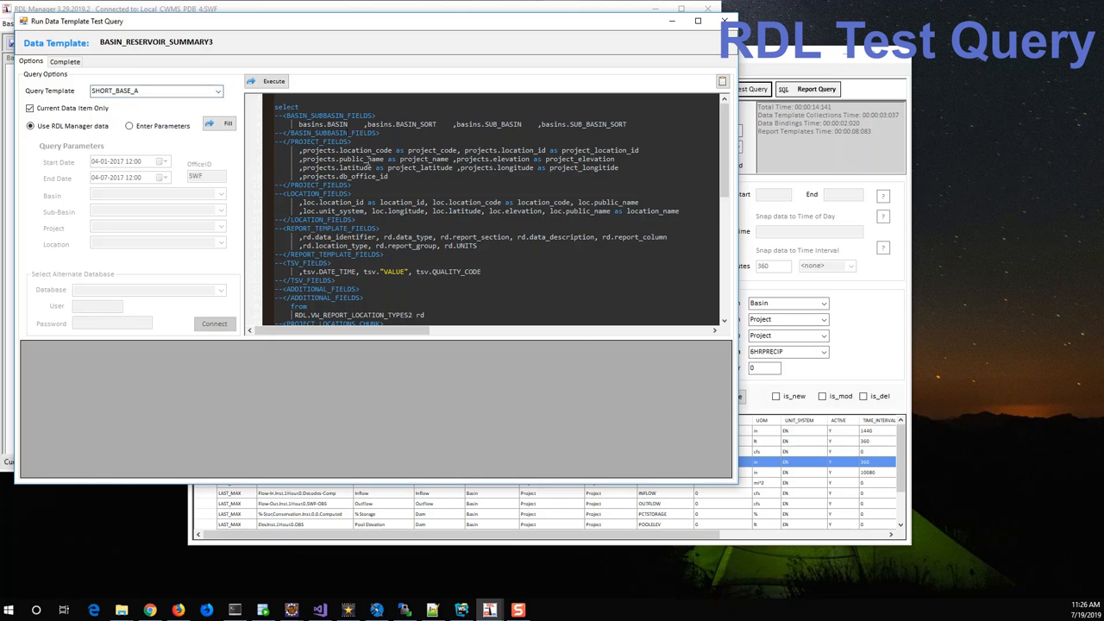
Examine the start date, end date, template ID, office ID and basin placeholders near the end of the SQL.
scroll(372, 160, down, 7)
scroll(373, 160, down, 4)
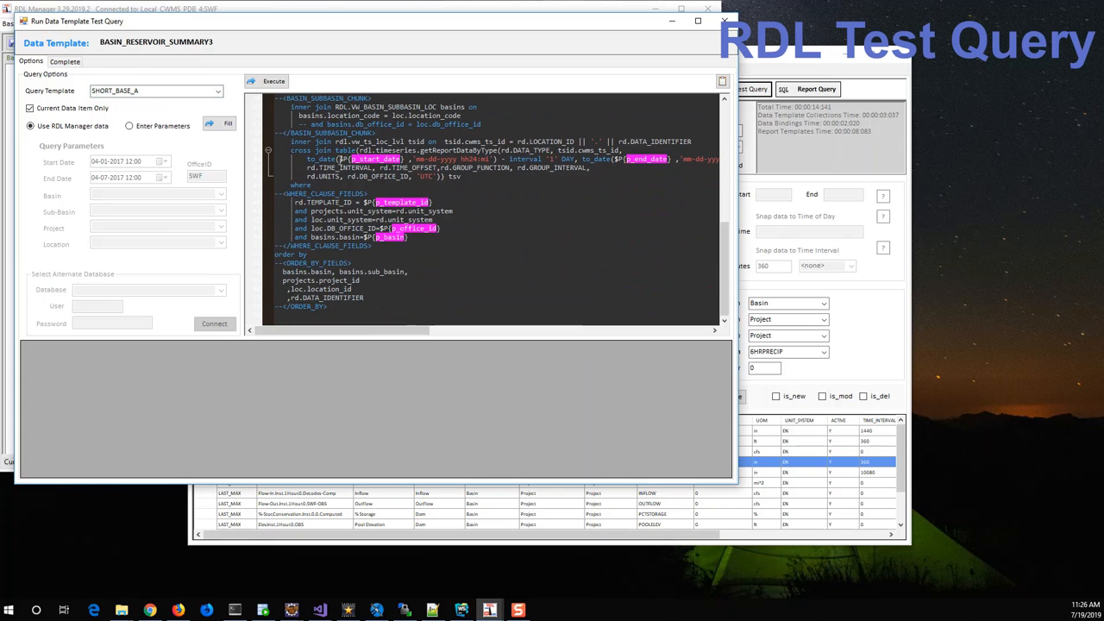
drag(341, 159, 399, 160)
drag(613, 160, 676, 160)
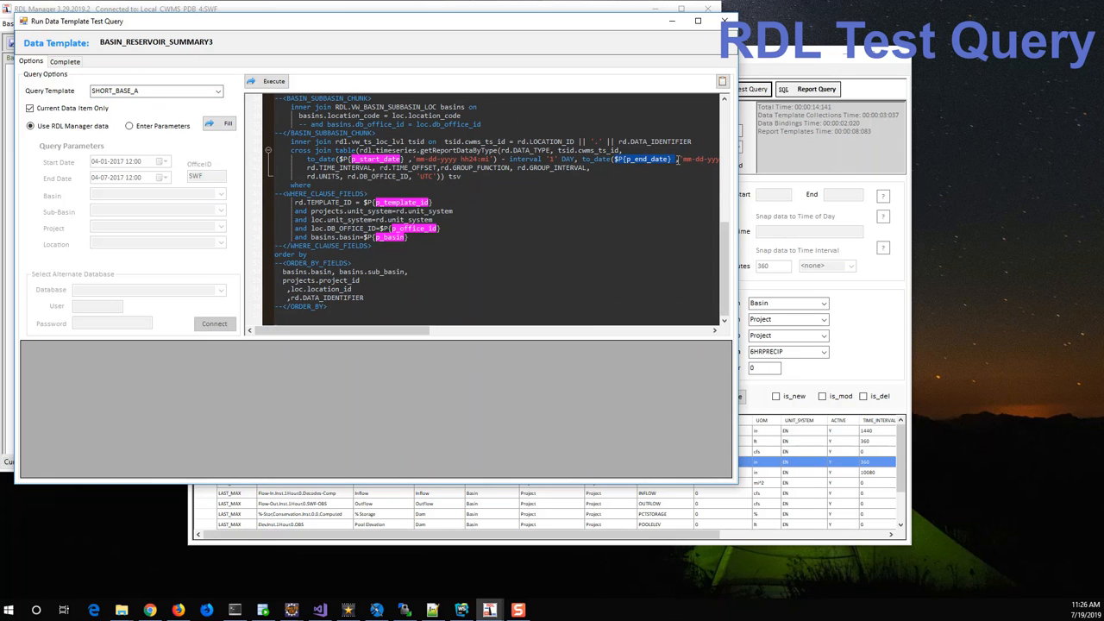
drag(363, 202, 434, 202)
click(442, 216)
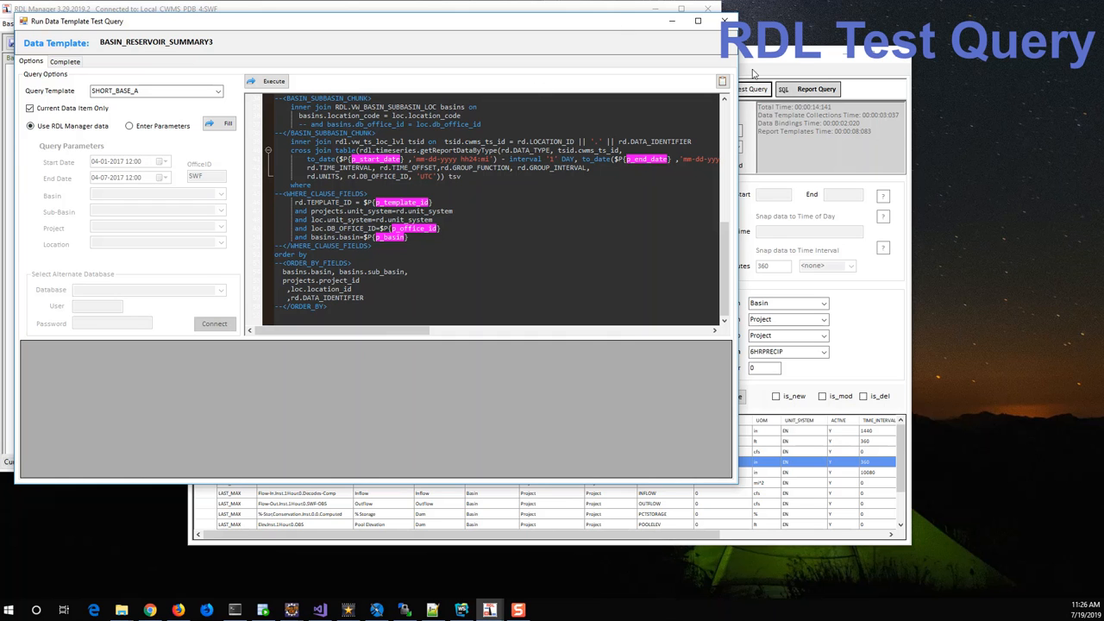
Check the selected project, its parent basin and the date range in the main window, and return to the test query.
click(94, 11)
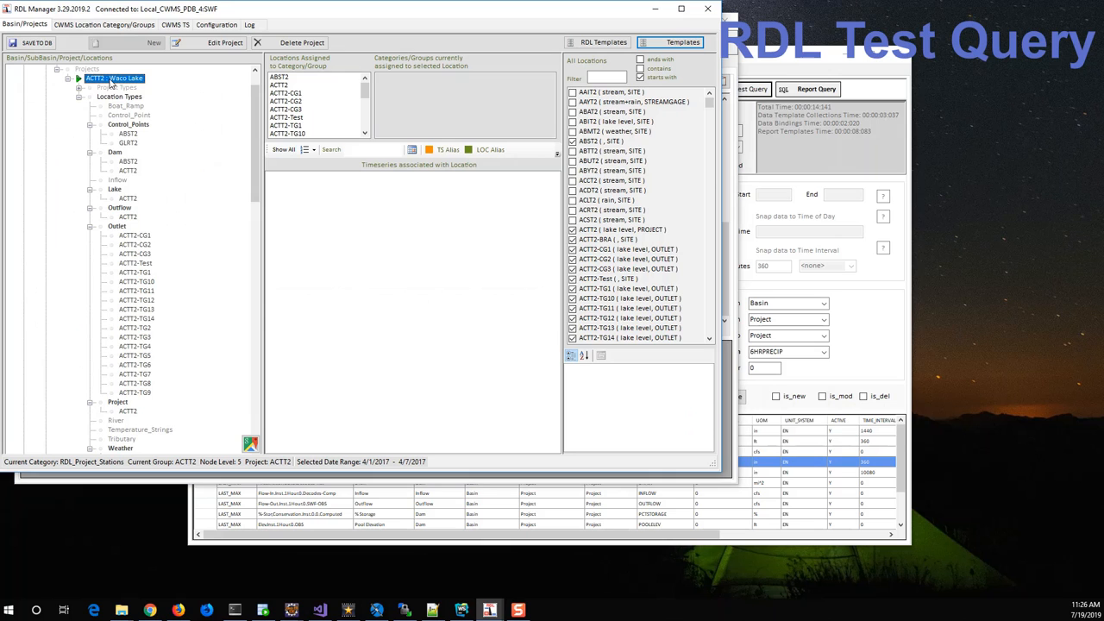
drag(258, 122, 257, 99)
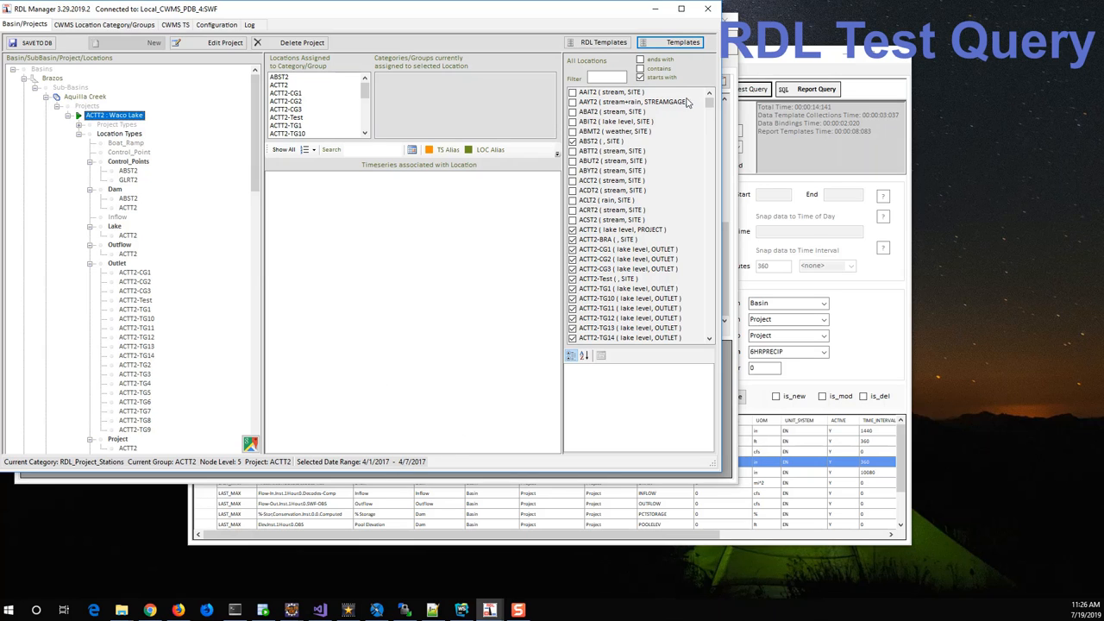
click(730, 104)
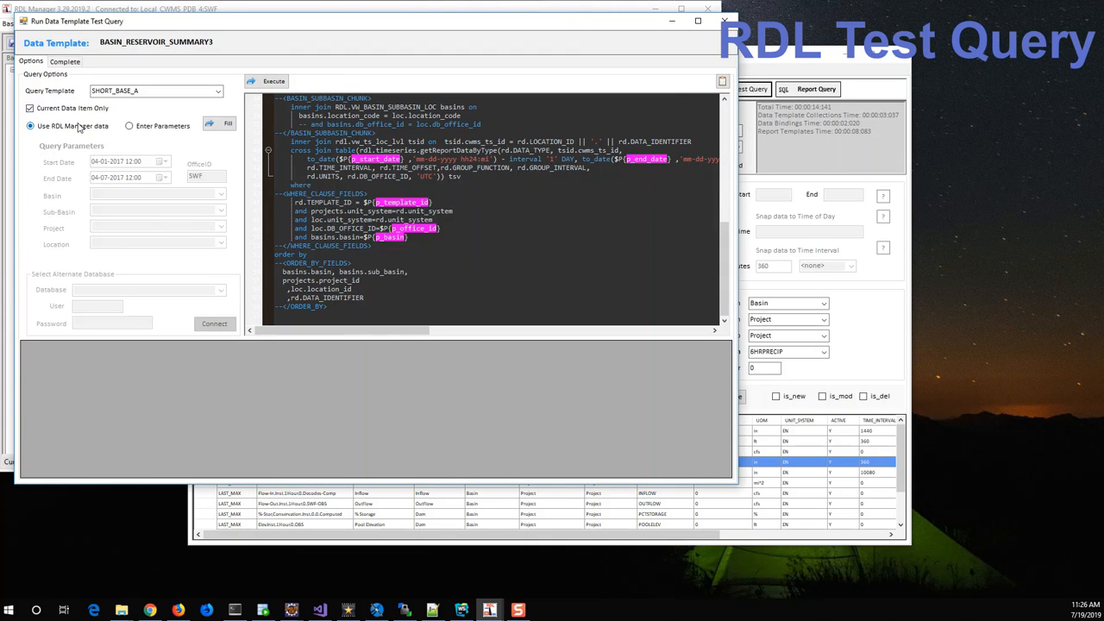
Switch the query to manually entered parameters with basin Brazos, sub-basin Aquilla Creek and project ACTT2.
click(129, 126)
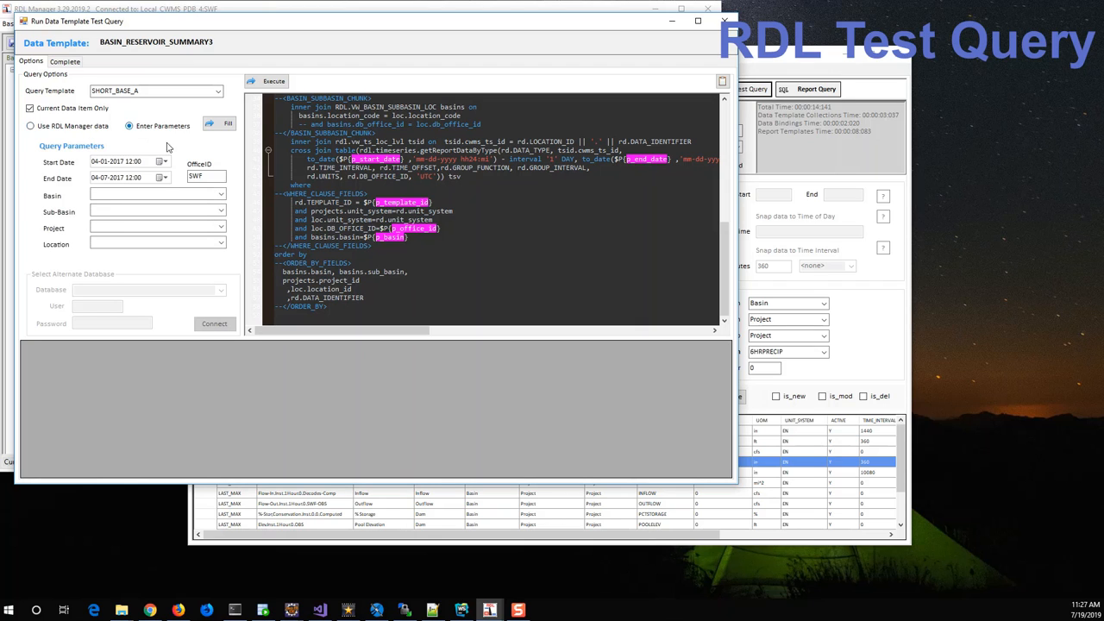
click(220, 195)
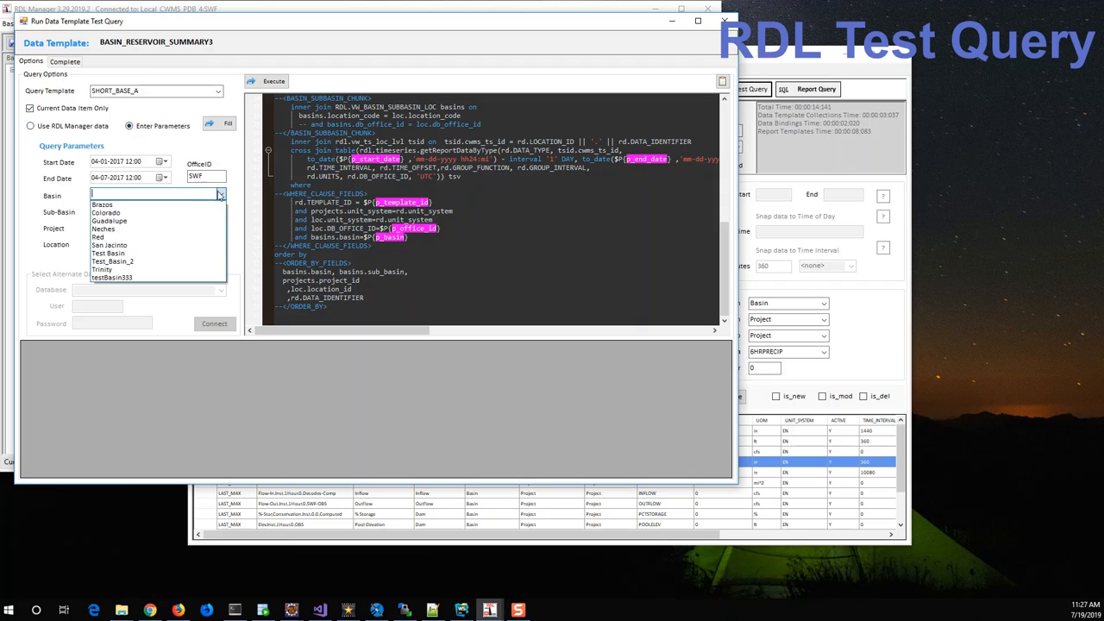
click(104, 204)
click(122, 211)
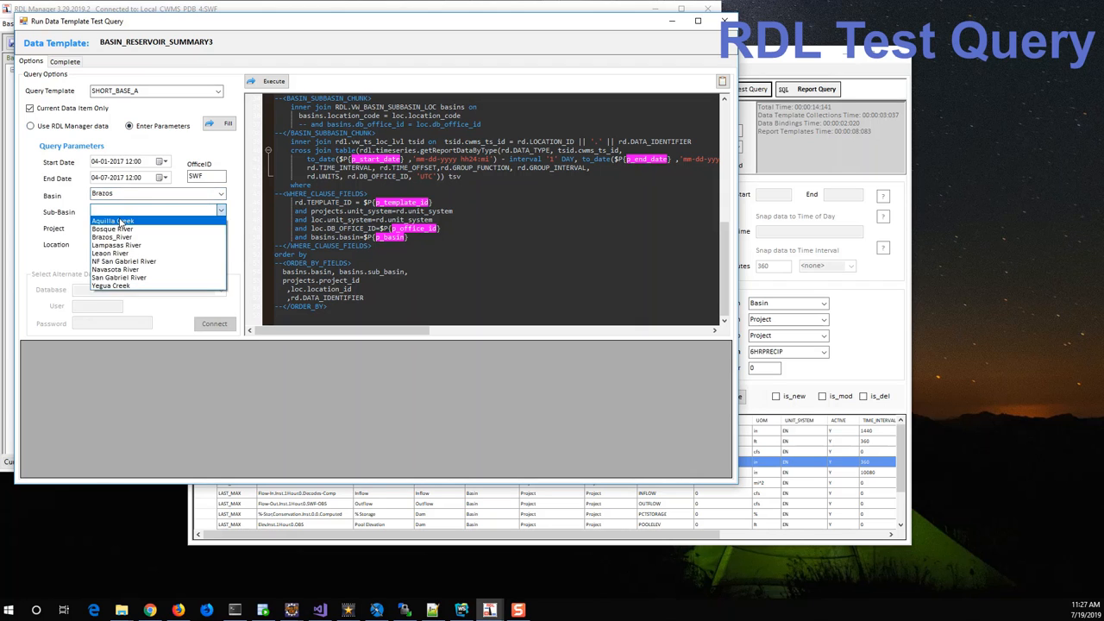
click(119, 221)
click(220, 228)
click(117, 237)
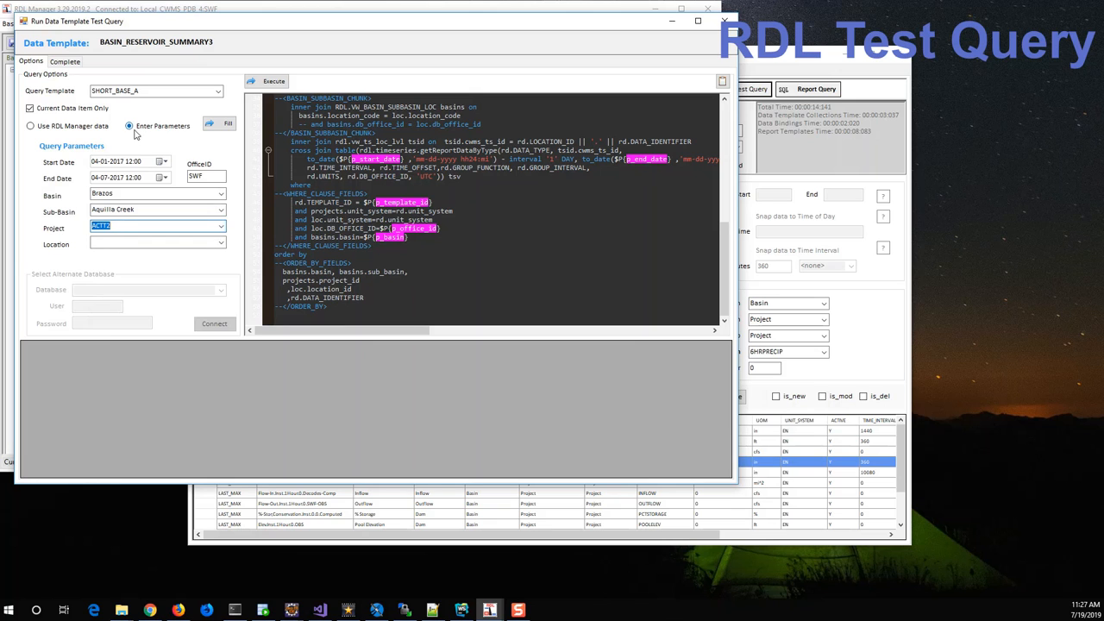
Switch back to RDL Manager data, fill the query's placeholders, and check the inserted dates, template ID and basin.
click(31, 126)
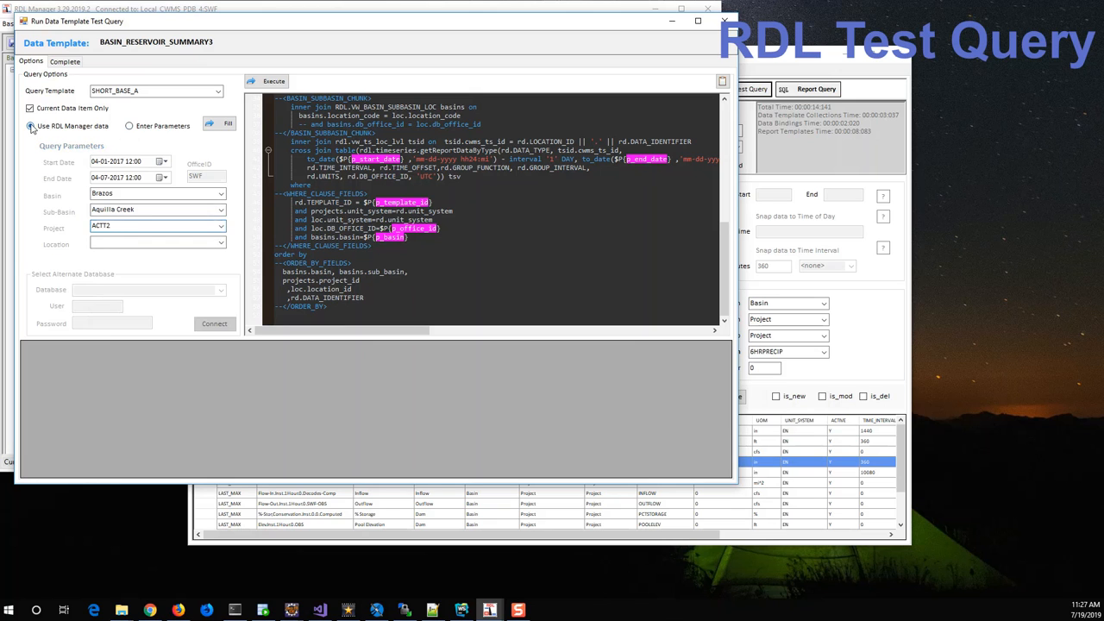
click(220, 123)
drag(341, 167, 422, 167)
drag(364, 210, 474, 210)
drag(364, 246, 416, 248)
click(385, 217)
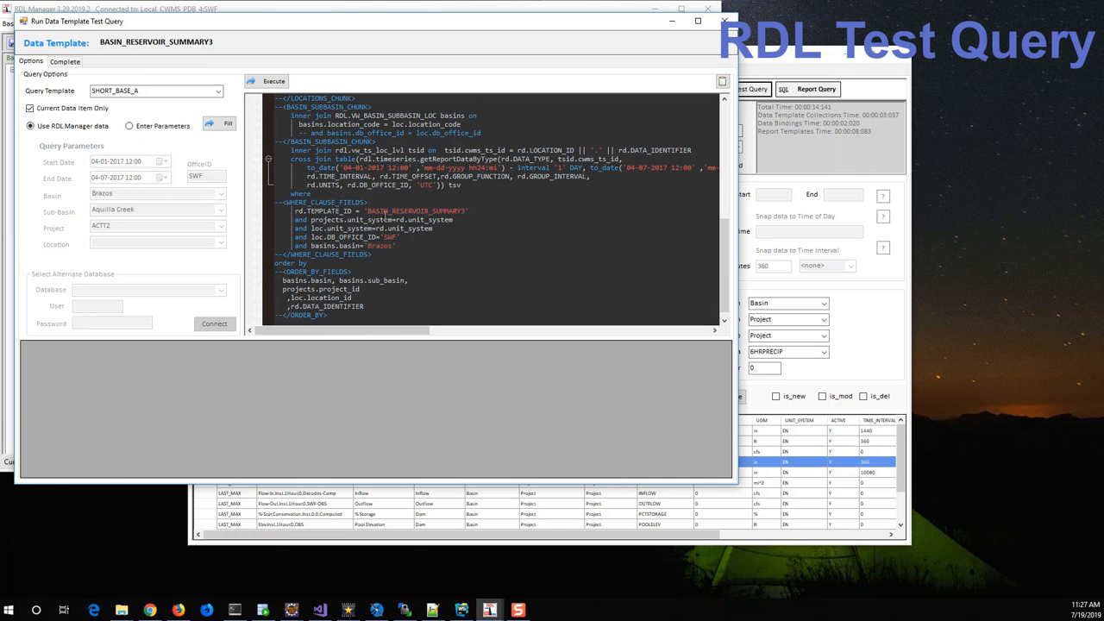
Execute the test query and widen the DATA_IDENTIFIER column in the results.
click(272, 82)
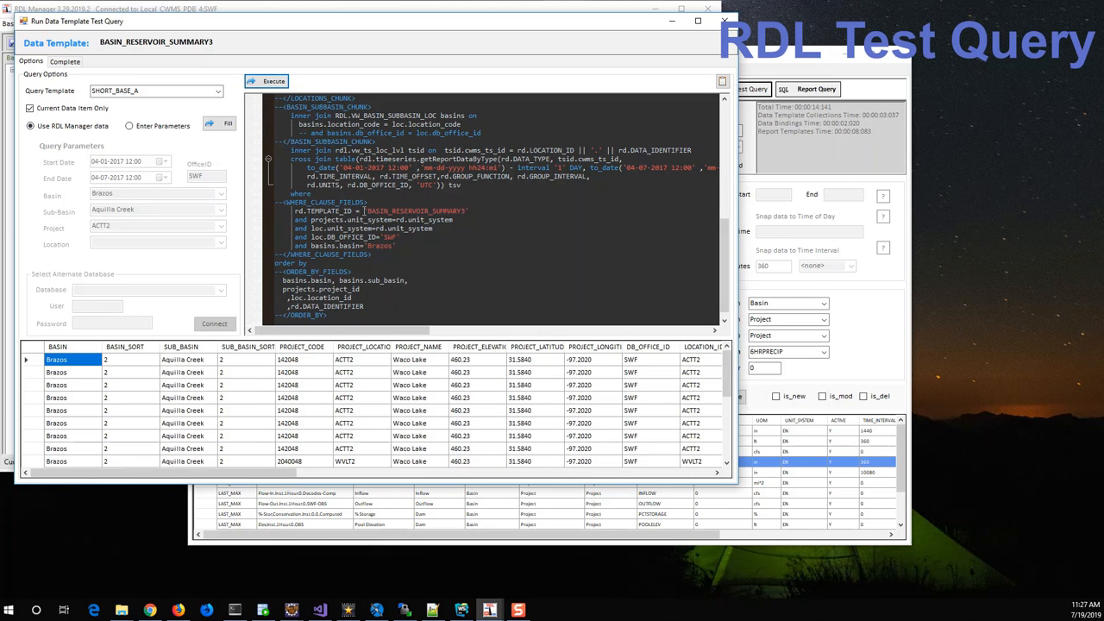
click(487, 363)
drag(276, 474, 574, 479)
drag(465, 347, 497, 347)
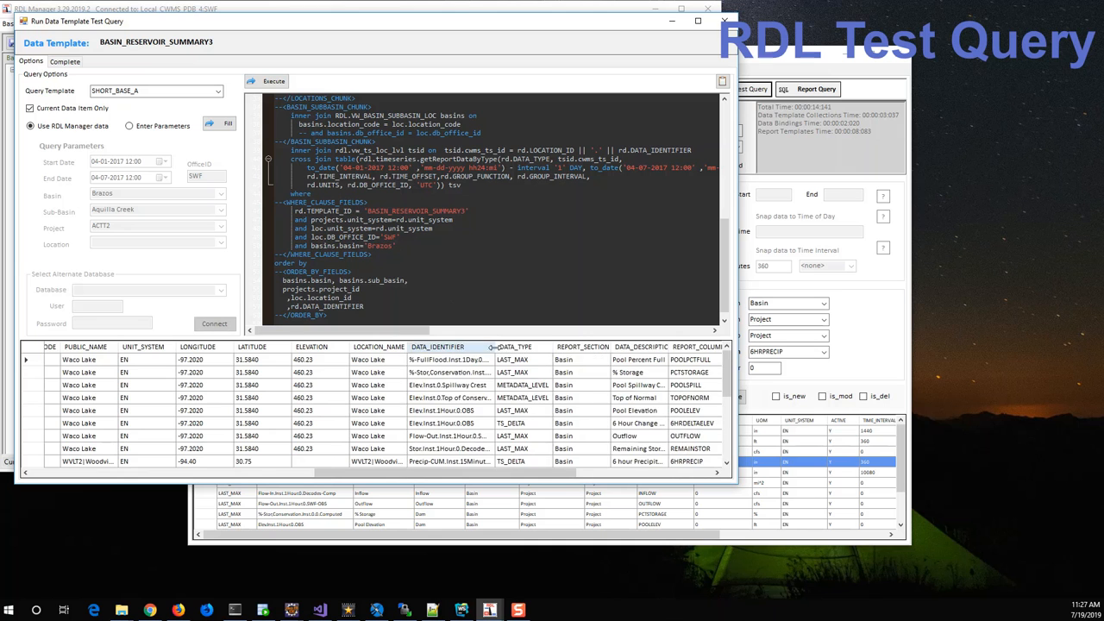
Rearrange the windows to compare the template's data items with the result rows' data identifiers, and close the test query.
drag(479, 28, 522, 19)
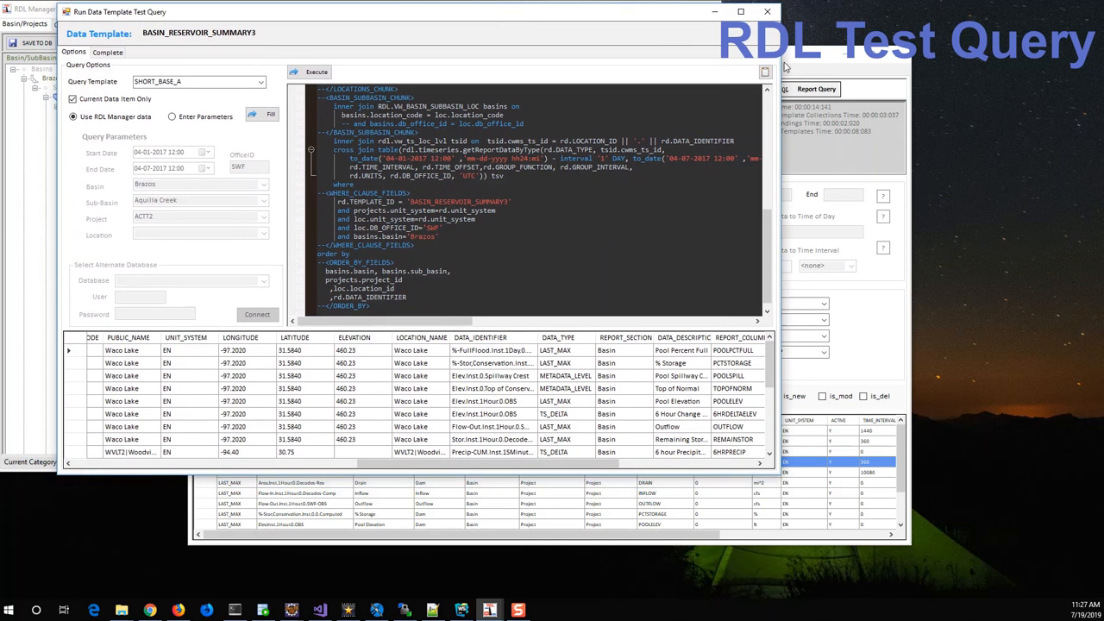
drag(810, 60, 810, 107)
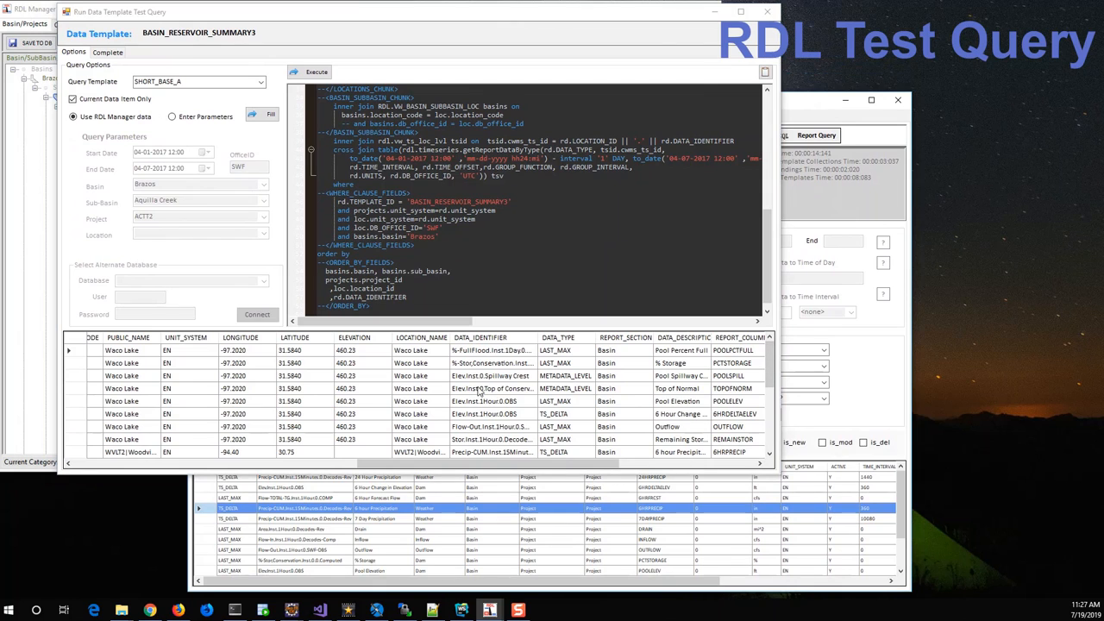
click(317, 498)
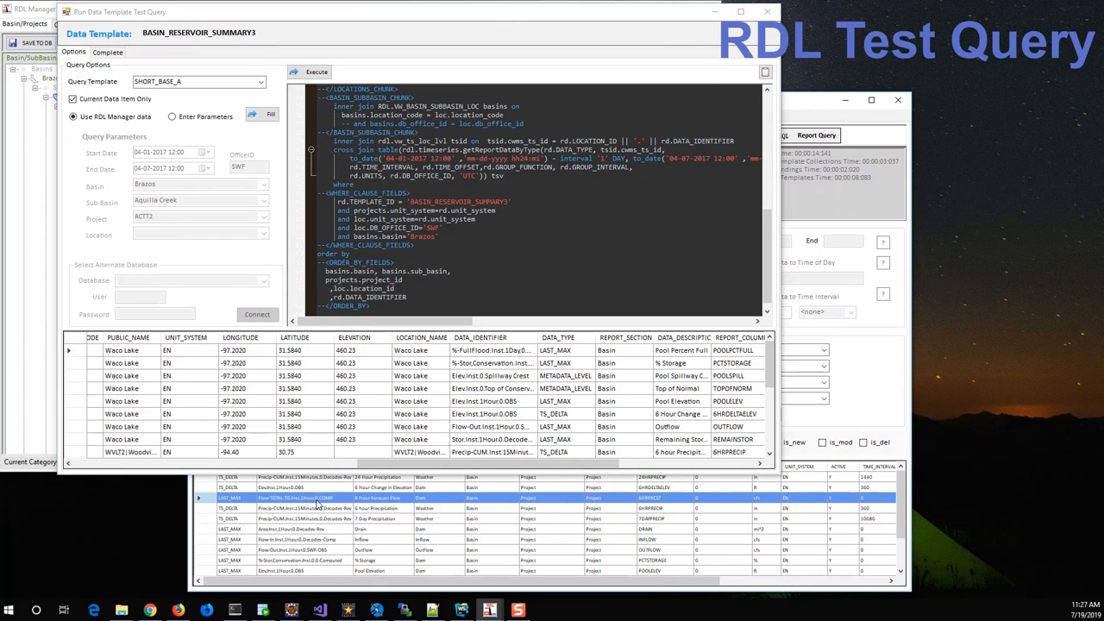
click(291, 519)
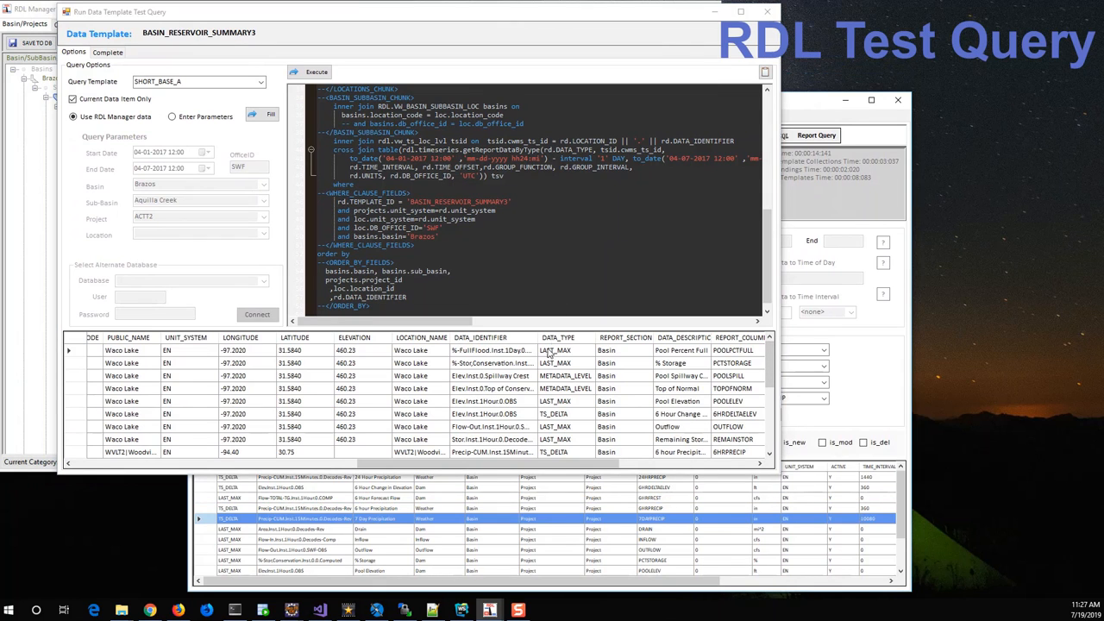
click(496, 356)
click(496, 363)
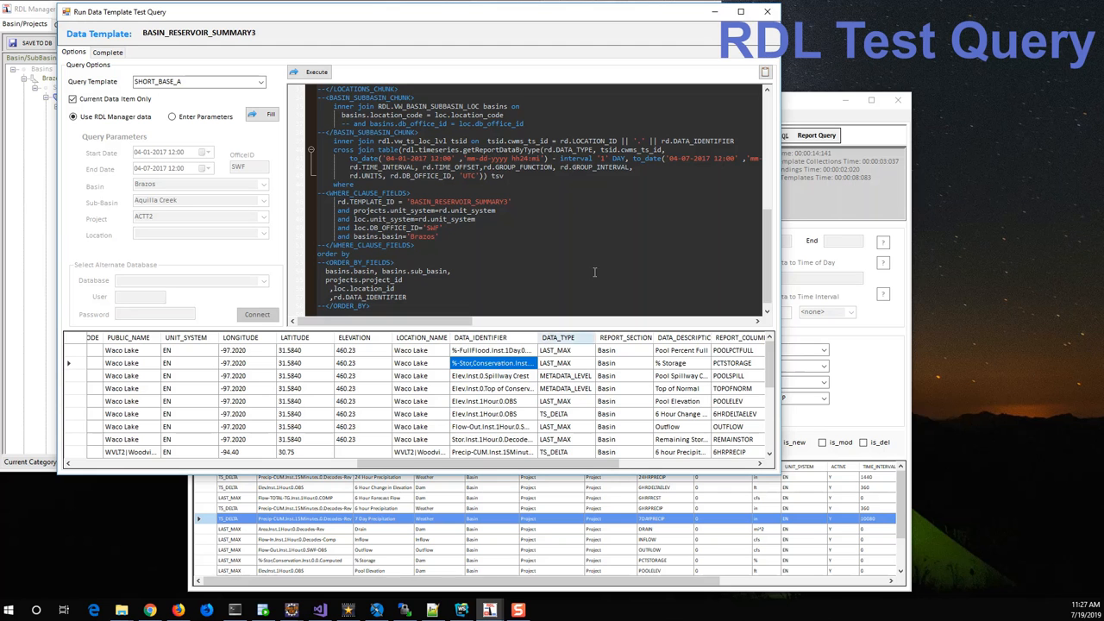
click(769, 11)
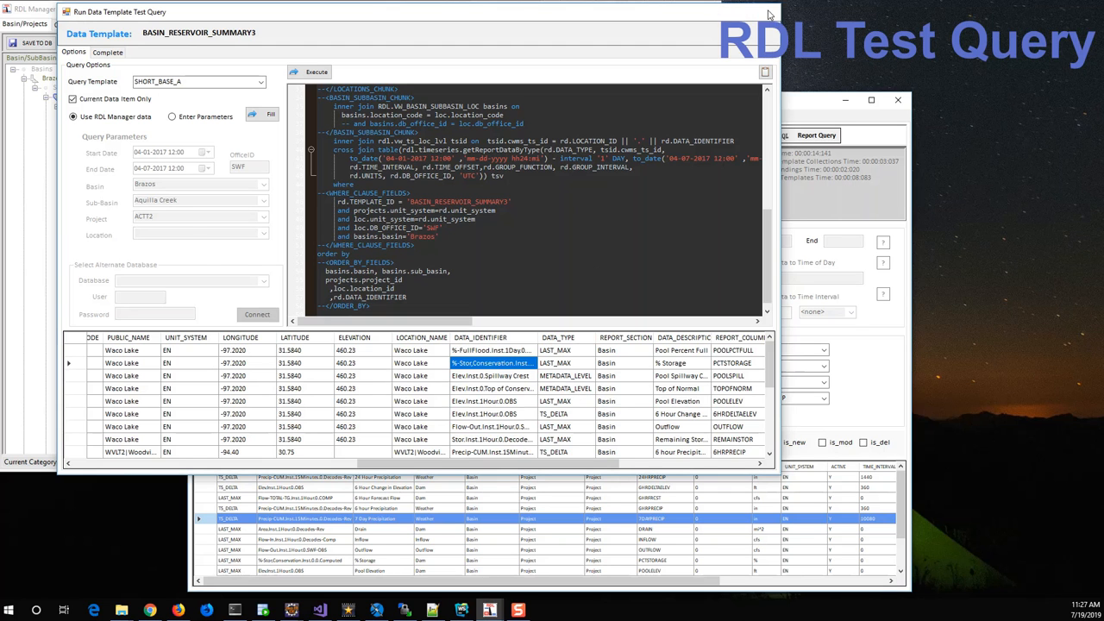
Reposition the template definitions window, check the Inflow data item's settings, and reselect the 7 Day Precipitation item.
drag(740, 105, 722, 86)
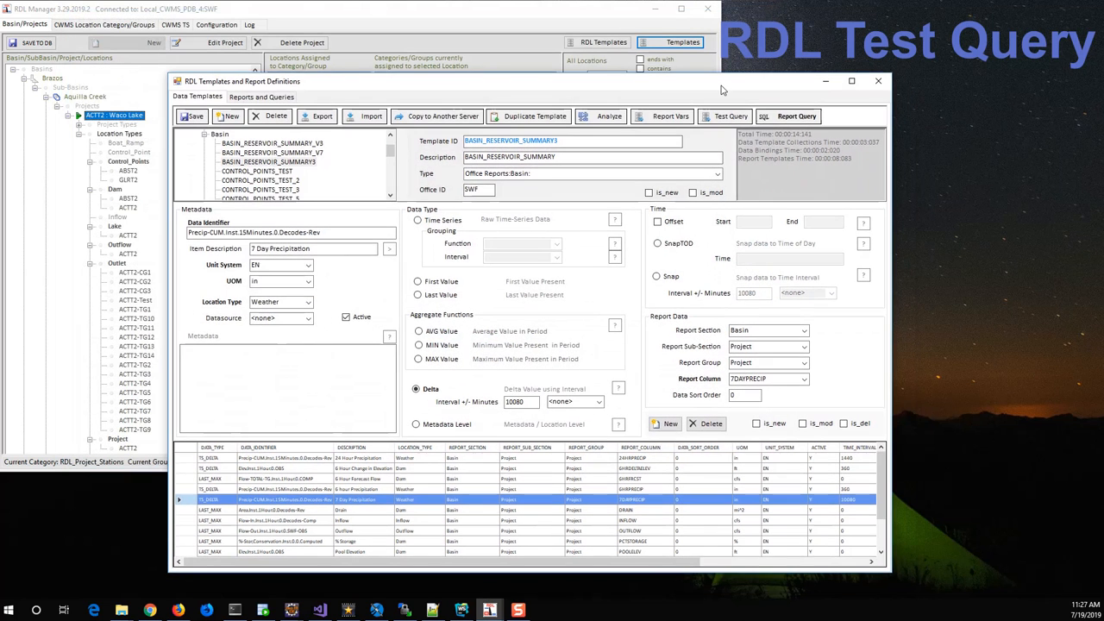
click(422, 520)
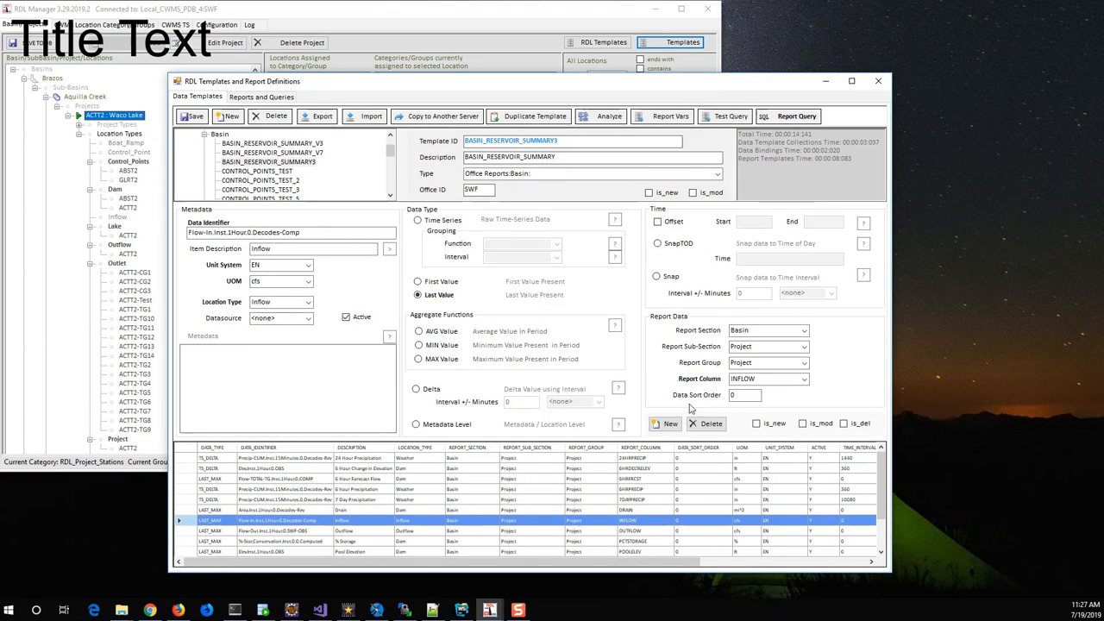
click(649, 500)
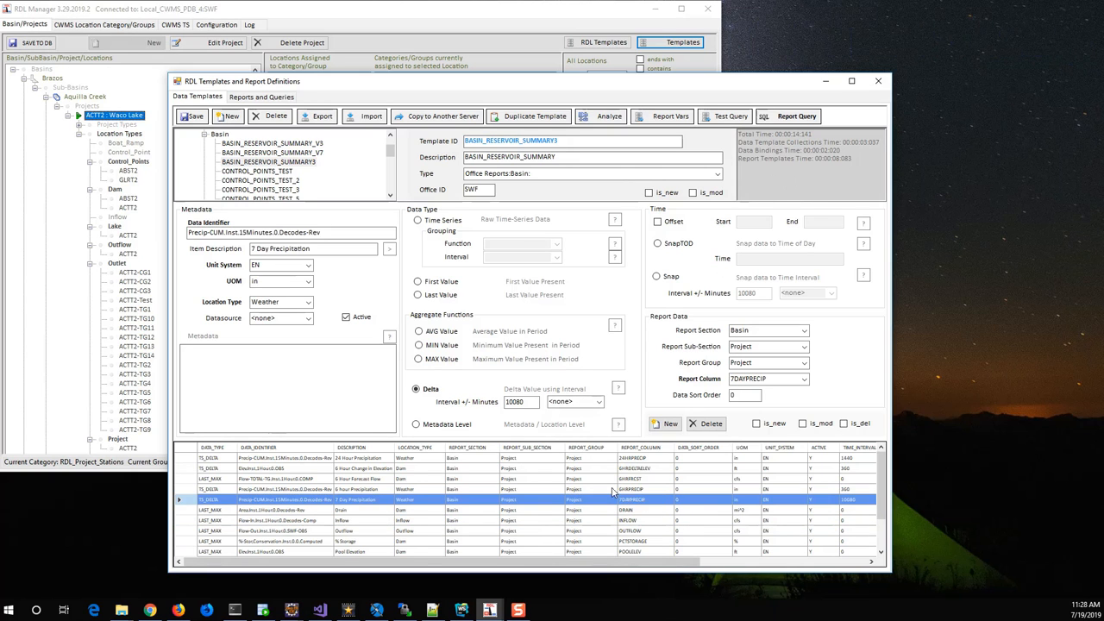
Run a new test query on the template with the SHORT_BASE_A query template, filling its placeholders from RDL Manager data.
click(729, 116)
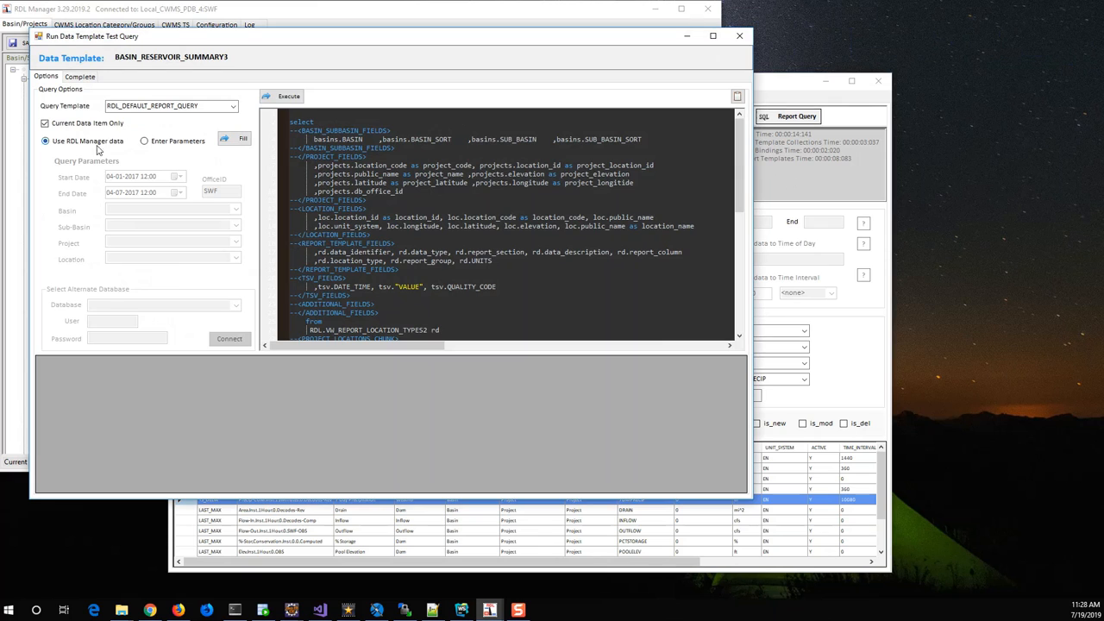
click(233, 105)
click(179, 147)
click(239, 140)
click(278, 100)
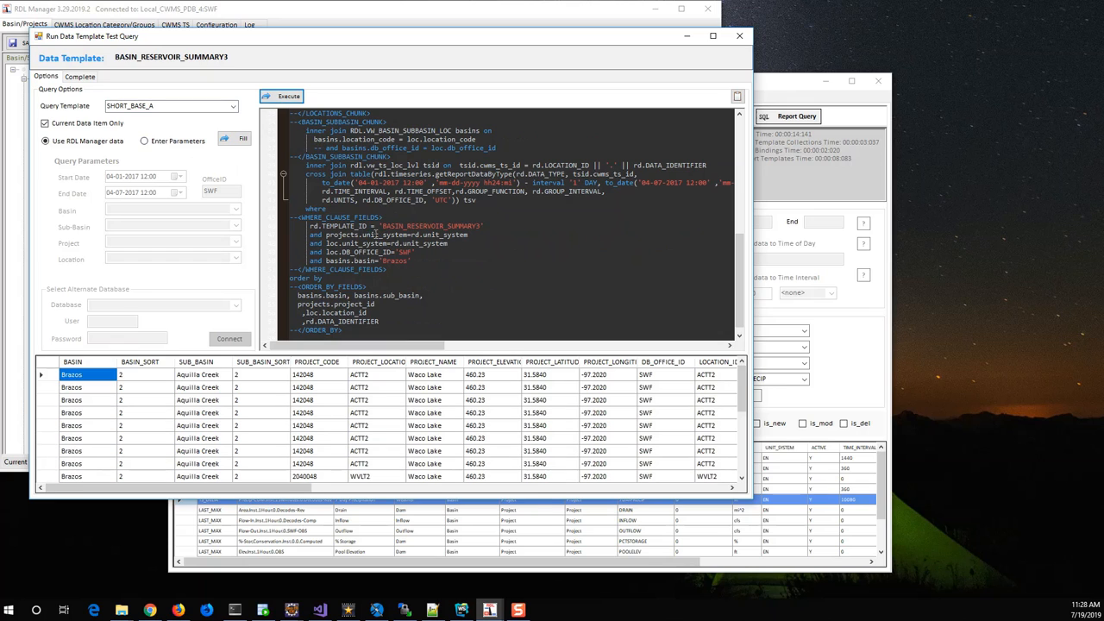
click(537, 400)
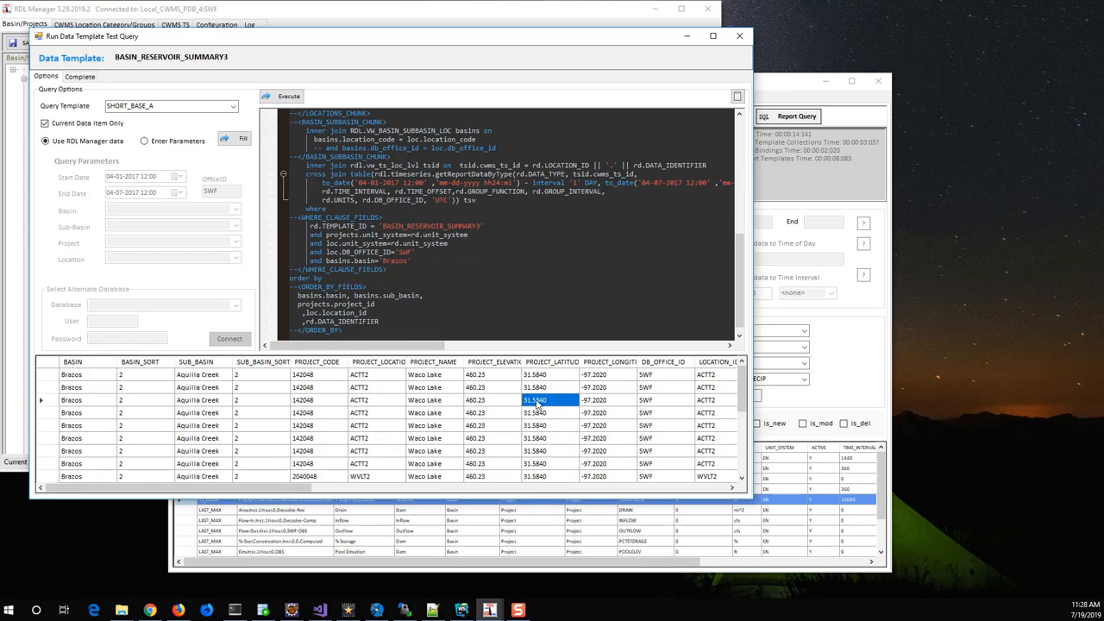